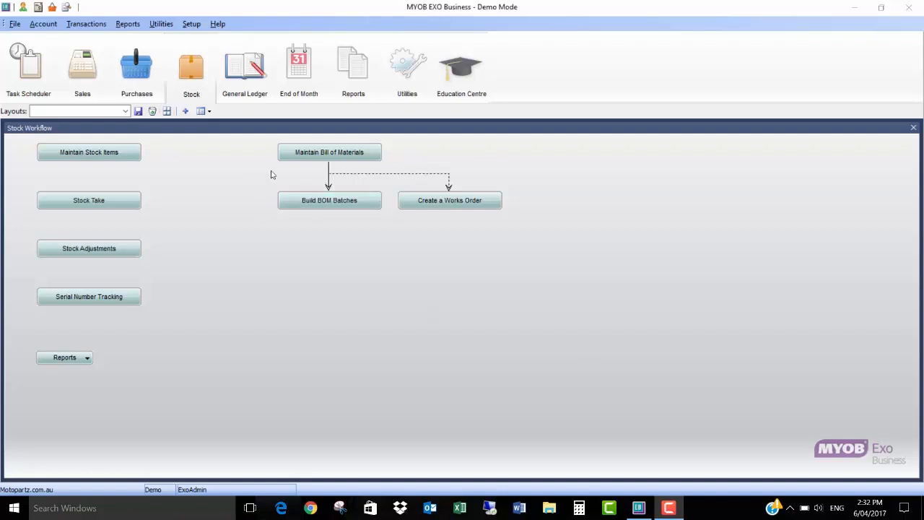
Open bill of materials maintenance and start a new bill of the Build type.
click(356, 156)
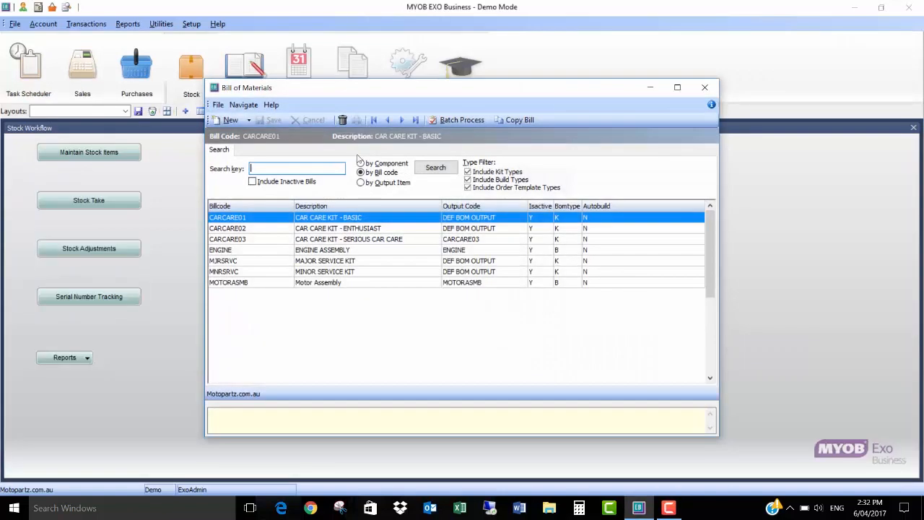
click(704, 87)
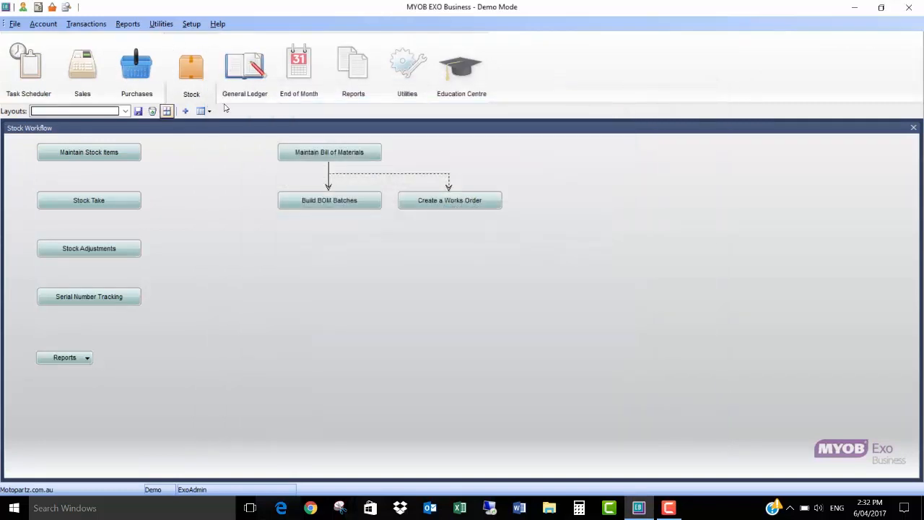
click(283, 153)
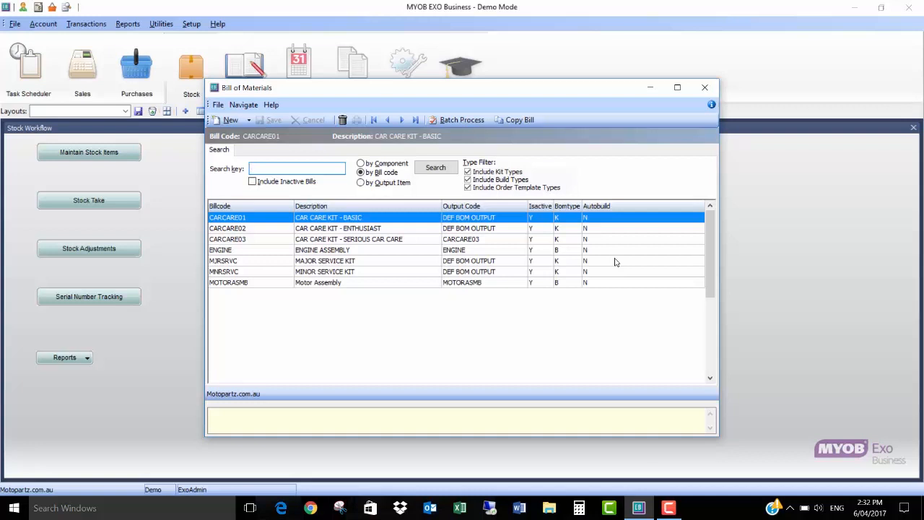
click(248, 120)
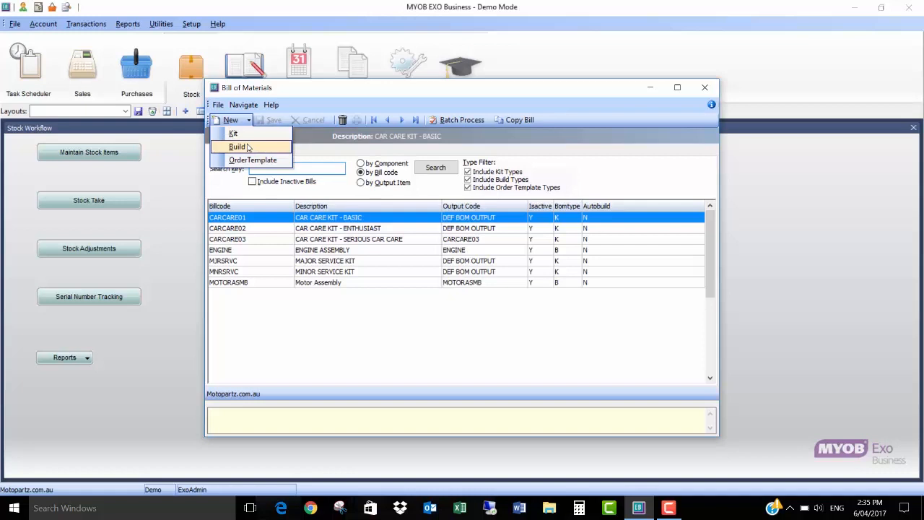
click(249, 147)
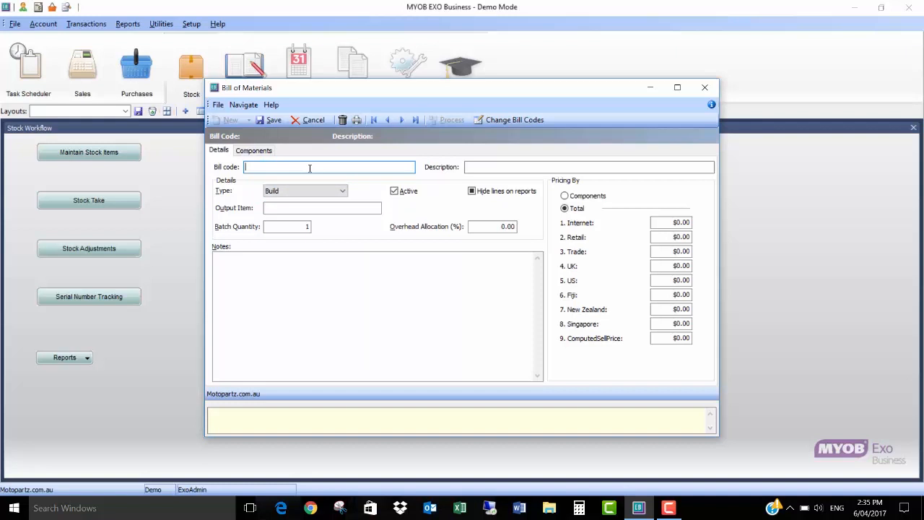
Enter the description Mercedes Engine Turbo Kit and the bill code MERCTURBO for the new bill.
text(ME)
key(BackSpace)
key(BackSpace)
key(Tab)
text(Mercedes Engin)
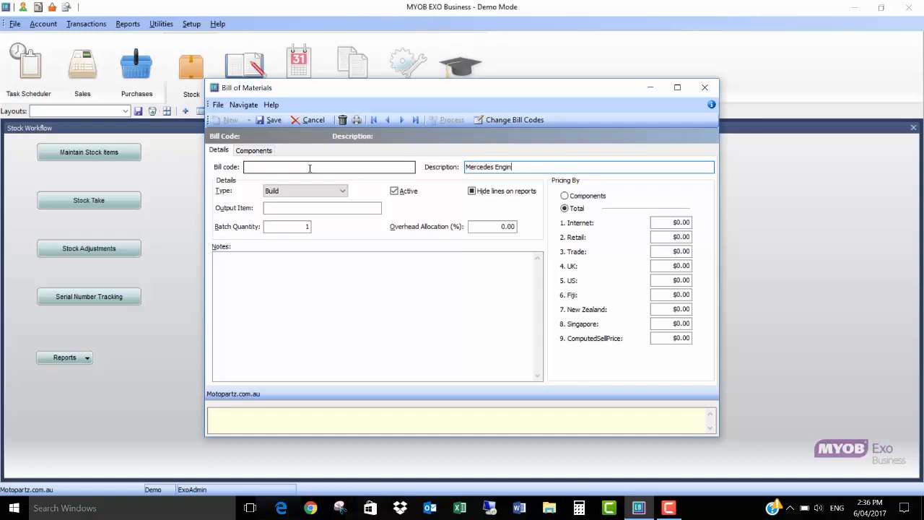
text(e Turbo Kit)
click(310, 168)
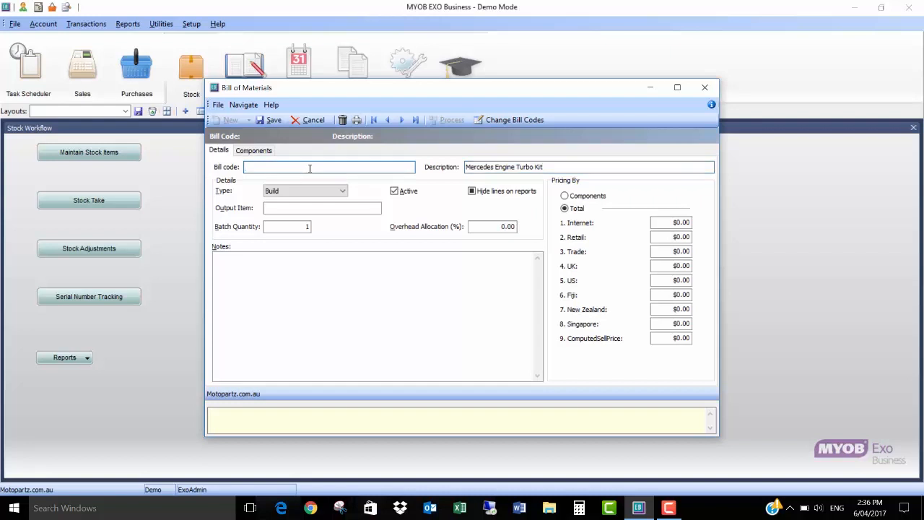
text(MERCTURBO)
Set the output item to ENGINE, picking it from a stock search for ENGI, and enable hiding lines on reports.
click(288, 208)
click(277, 208)
text(ENGINE)
key(Tab)
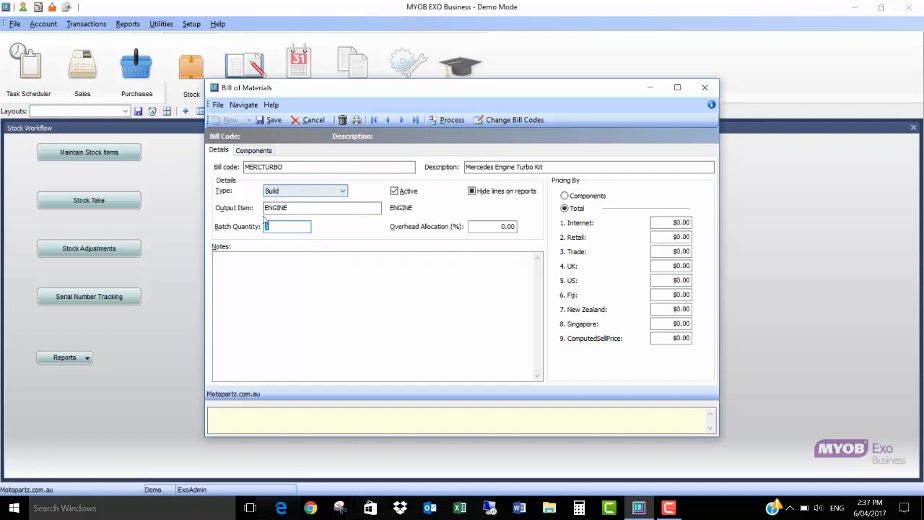
key(shift+Tab)
text(?)
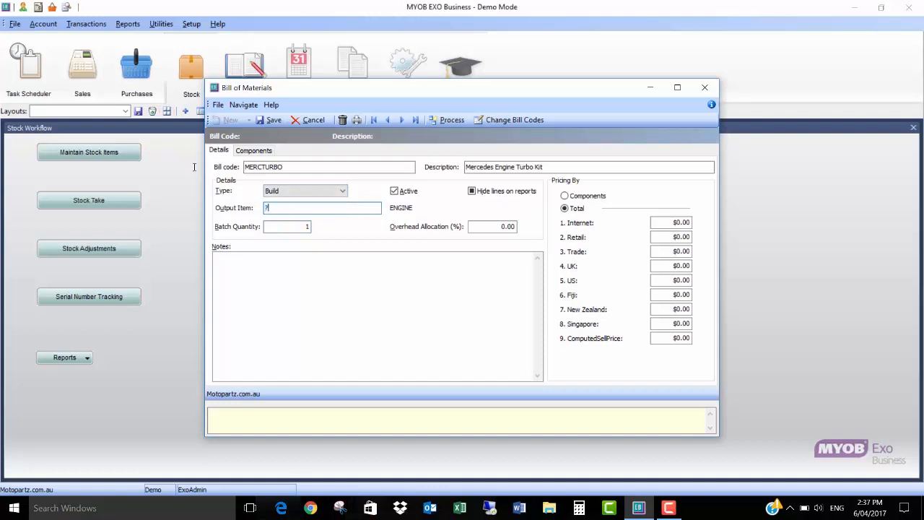
key(Return)
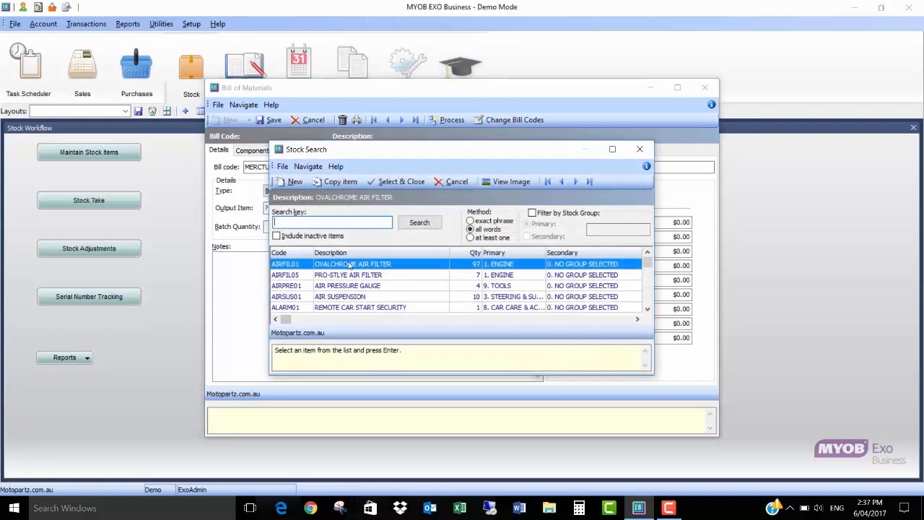
text(ENGI)
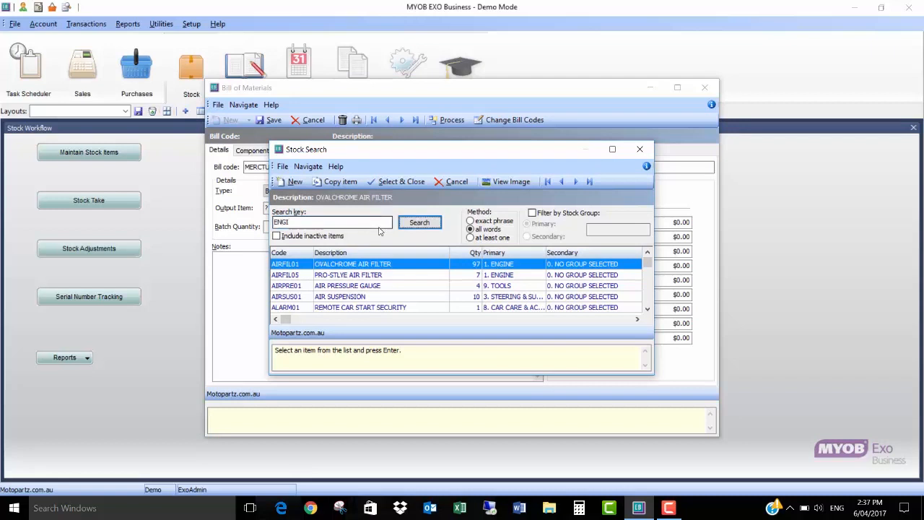
key(Return)
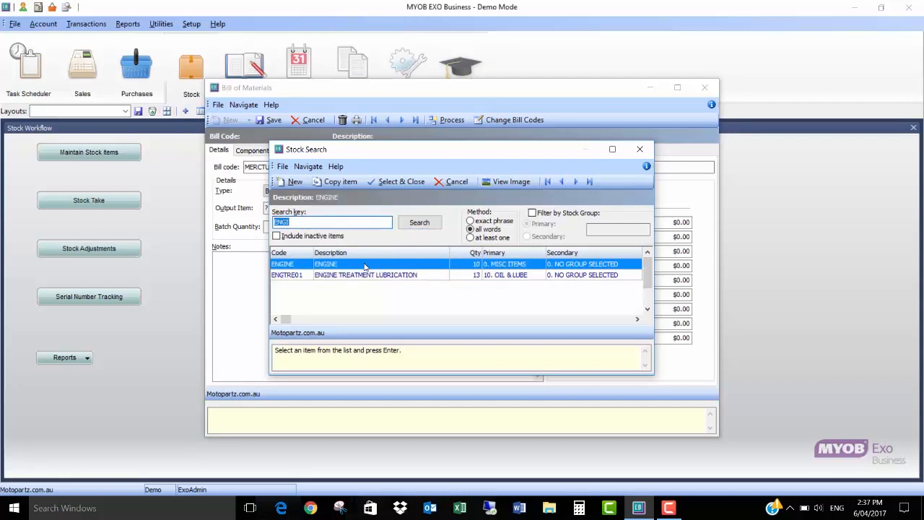
double_click(367, 265)
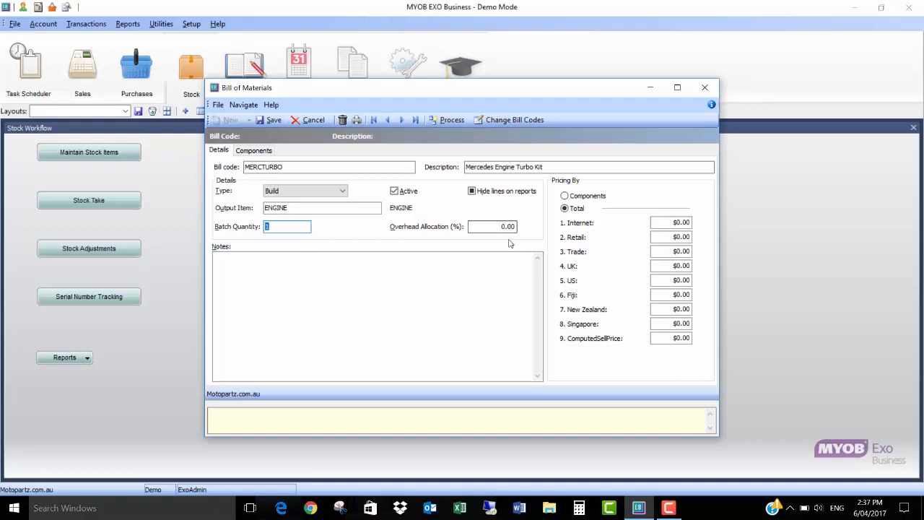
click(475, 193)
click(474, 193)
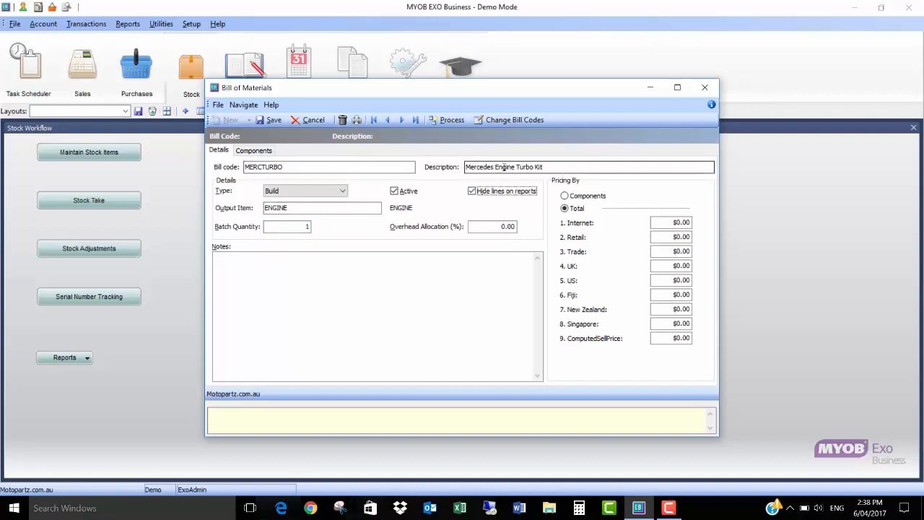
Price the bill by total, with $1,500 for Internet, $1,250 for Retail and $1,000 for Trade.
click(672, 222)
key(Tab)
text(1500)
key(Tab)
text(1000)
key(Tab)
key(shift+Tab)
text(1250)
key(Tab)
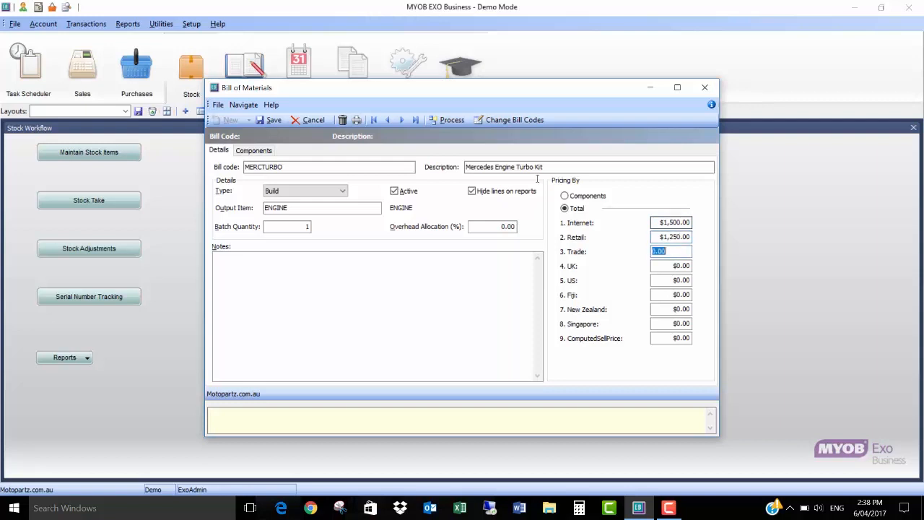
text(1)
text(000)
key(Tab)
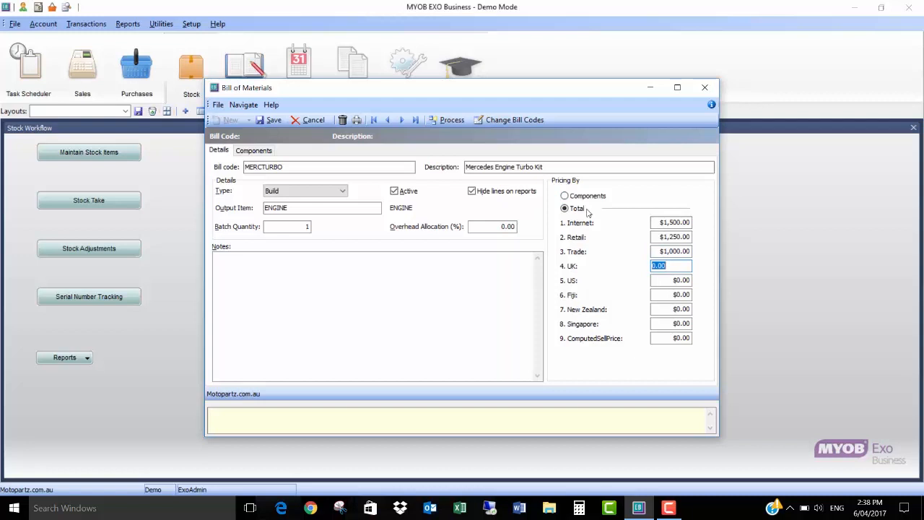
click(566, 195)
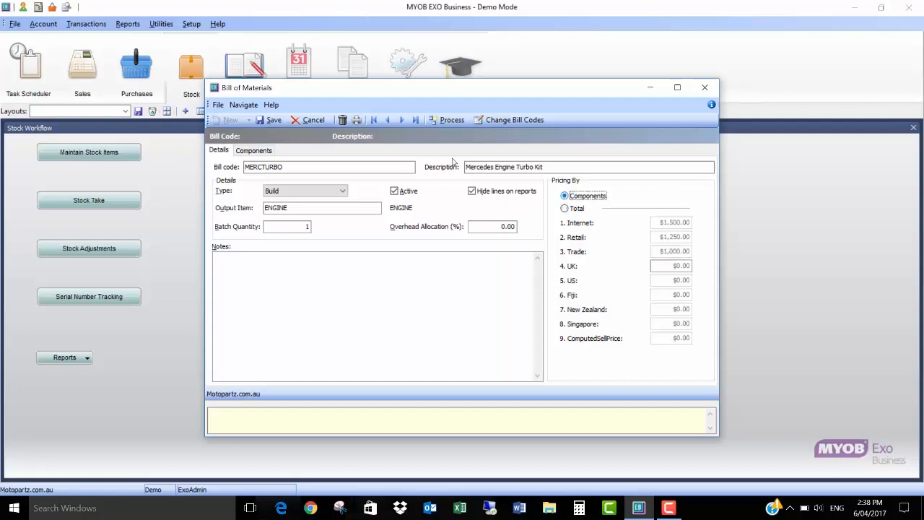
click(565, 208)
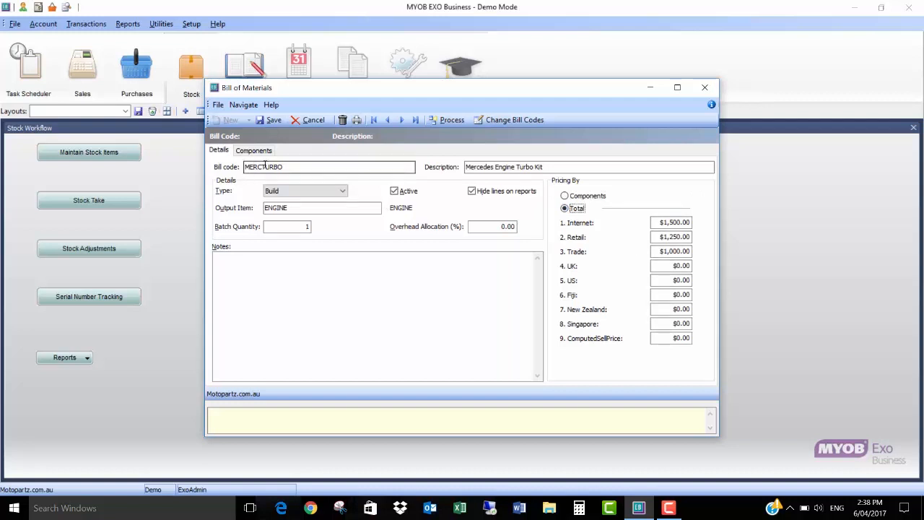
Write "This is for notes" in the bill's notes.
click(236, 271)
text(tHIS IS)
key(BackSpace)
key(BackSpace)
text(IS)
key(BackSpace)
key(BackSpace)
key(BackSpace)
key(BackSpace)
key(BackSpace)
key(BackSpace)
key(BackSpace)
key(BackSpace)
text(tHIS IS)
key(BackSpace)
key(BackSpace)
key(BackSpace)
key(BackSpace)
key(BackSpace)
key(BackSpace)
key(BackSpace)
text(This is for notes)
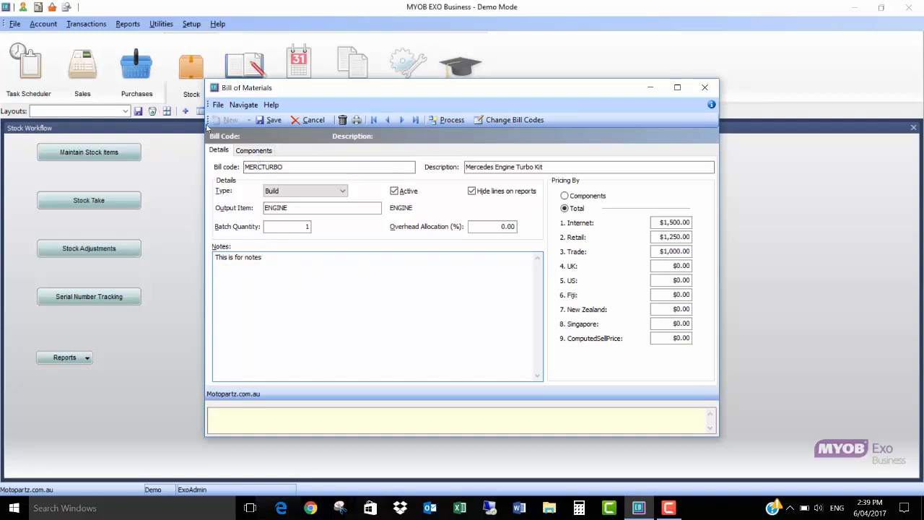
Add the PRO-STLYE AIR FILTER (AIRFIL05) from the stock list as the first component with a quantity of 3.
click(248, 152)
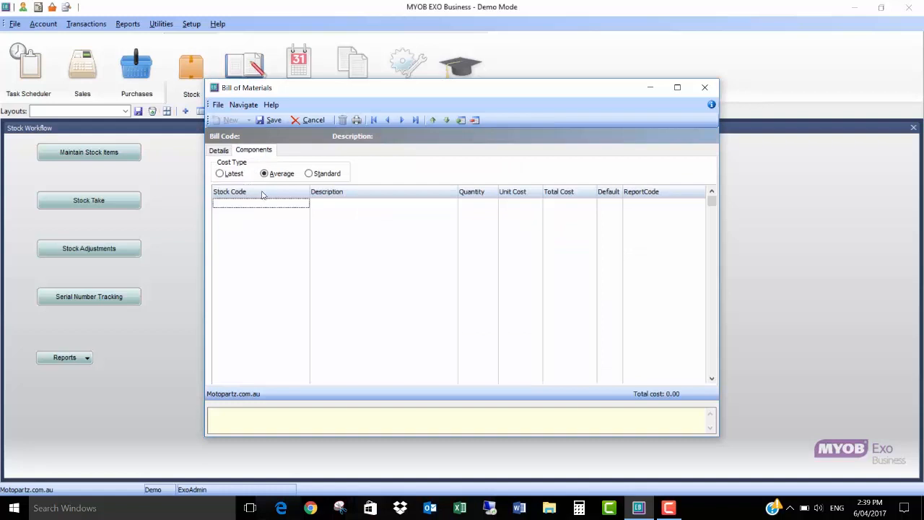
text(?)
key(Return)
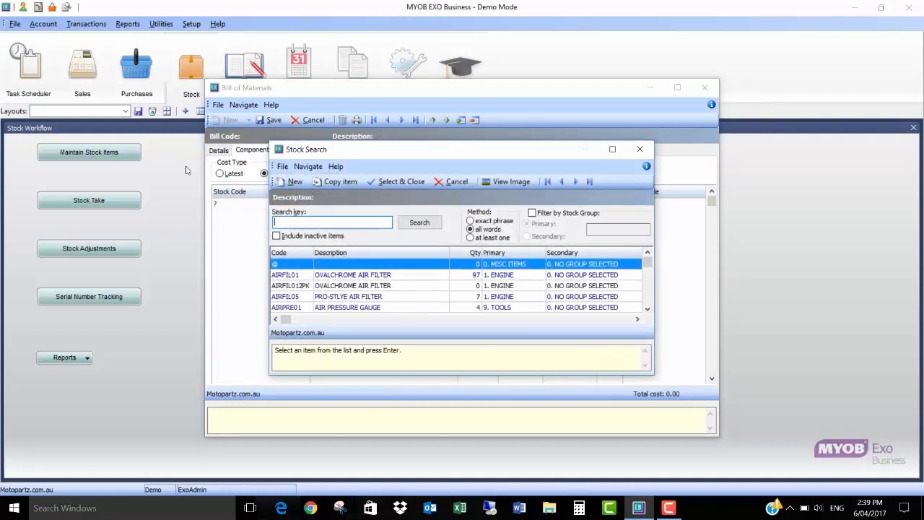
double_click(350, 298)
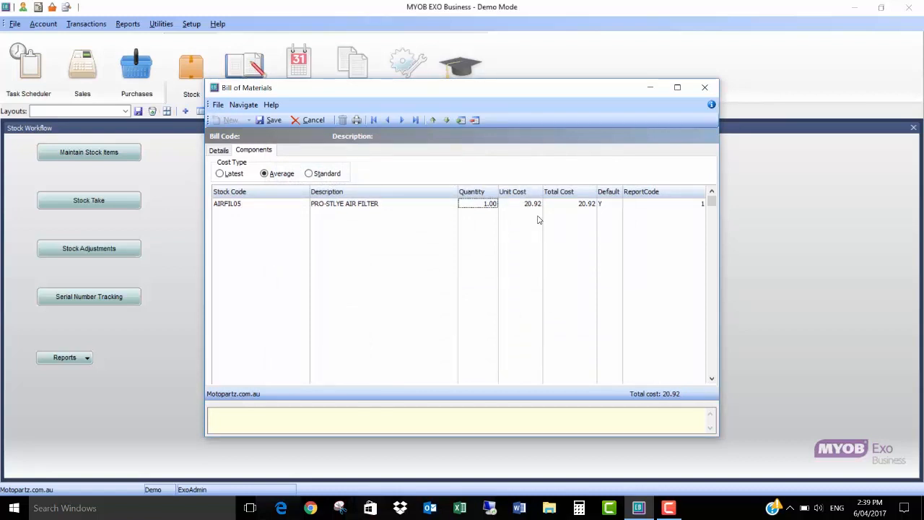
text(3)
key(Return)
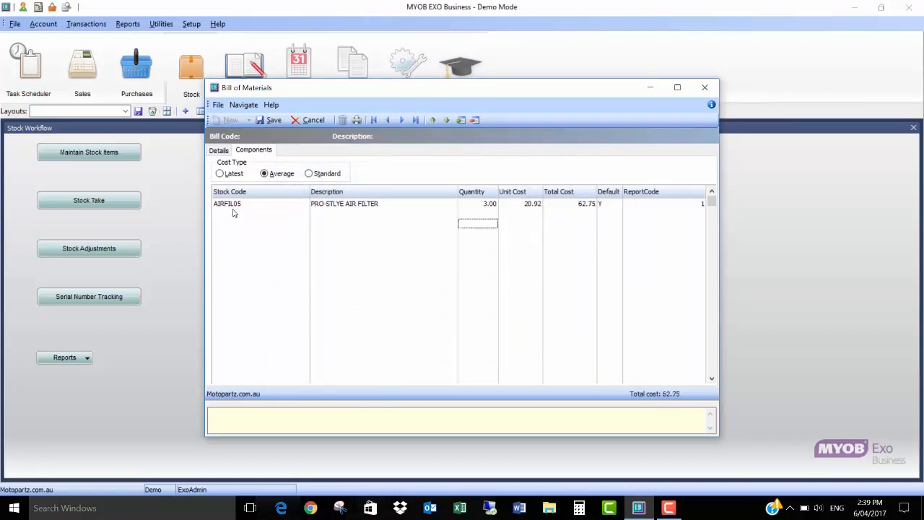
Search the stock for BL and add MSD BLASTER 2 COIL IGNITION COILS (IGNCOIL01) as a component with a quantity of 2.
text(BL)
key(Return)
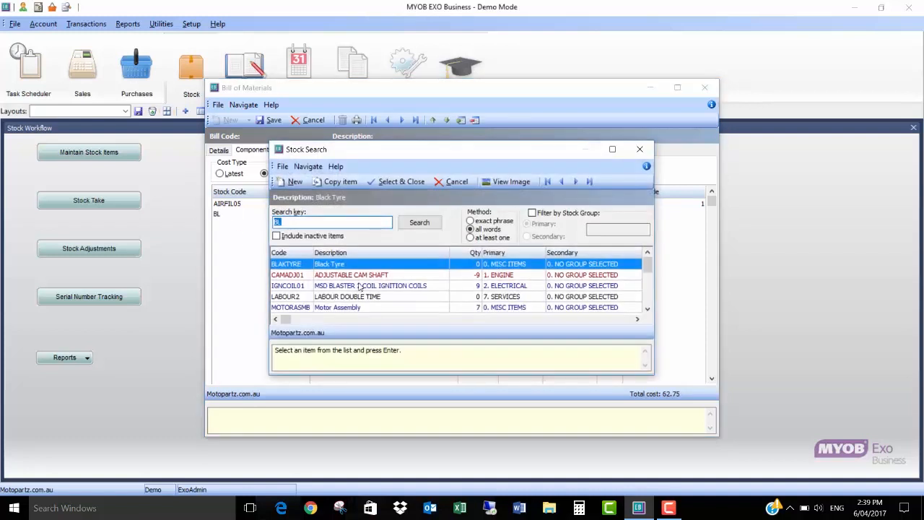
double_click(382, 287)
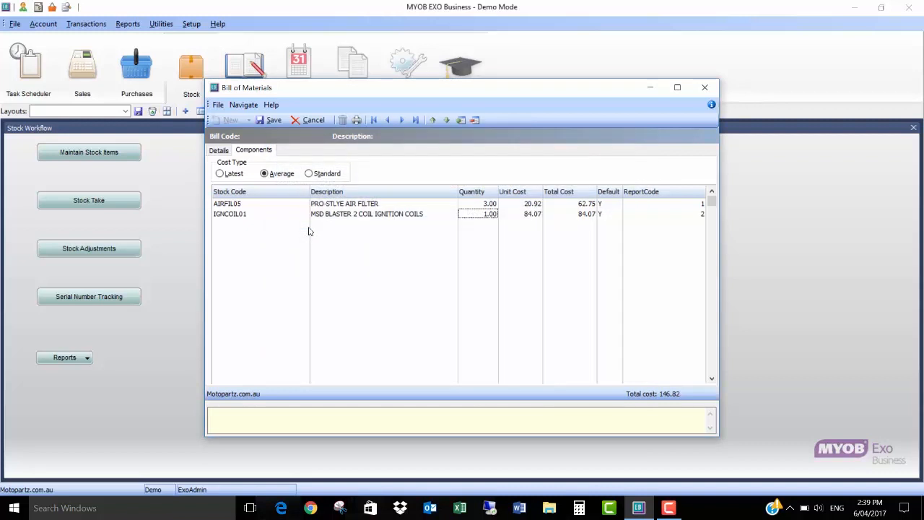
text(2)
key(Return)
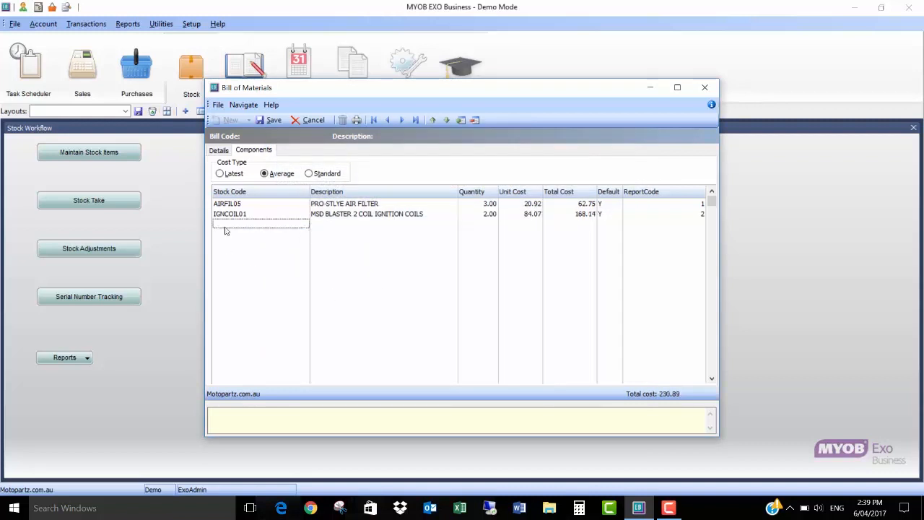
Add the AIR PRESSURE GAUGE (AIRPRE01) from the stock list as a component with a quantity of 1.
text(?)
key(Return)
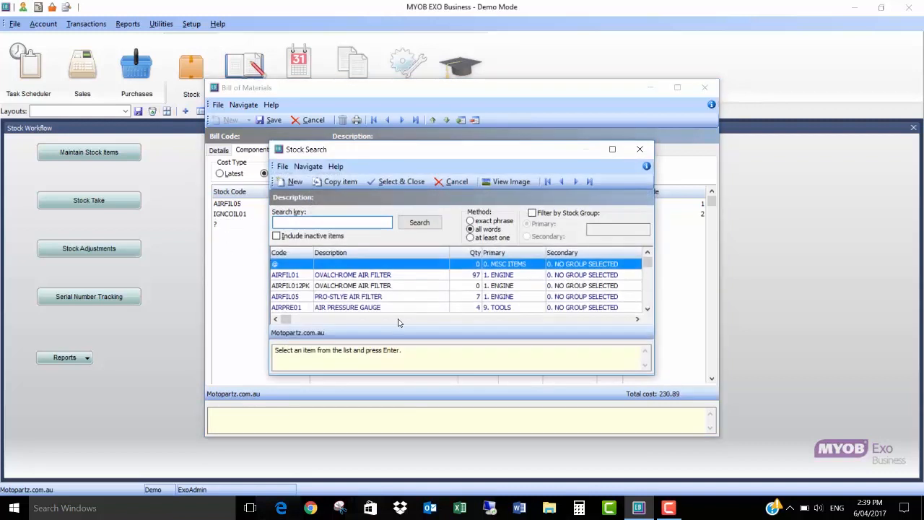
double_click(372, 306)
key(Return)
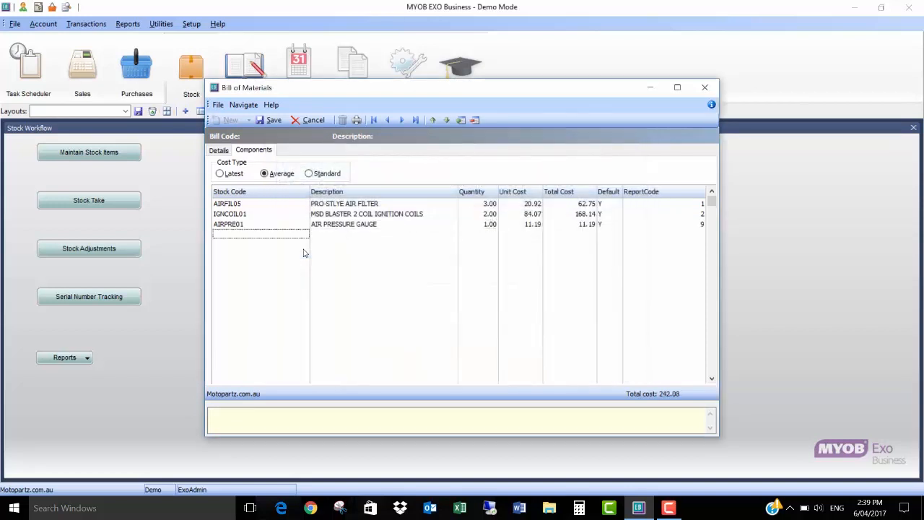
Add the OVALCHROME AIR FILTER (AIRFIL01) from the stock list as a component and set its quantity to 5.
text(?)
key(Return)
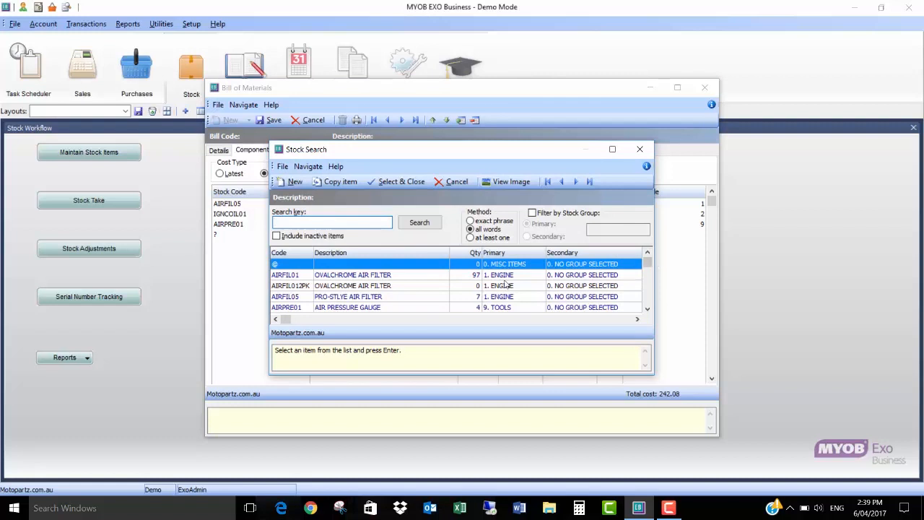
double_click(377, 274)
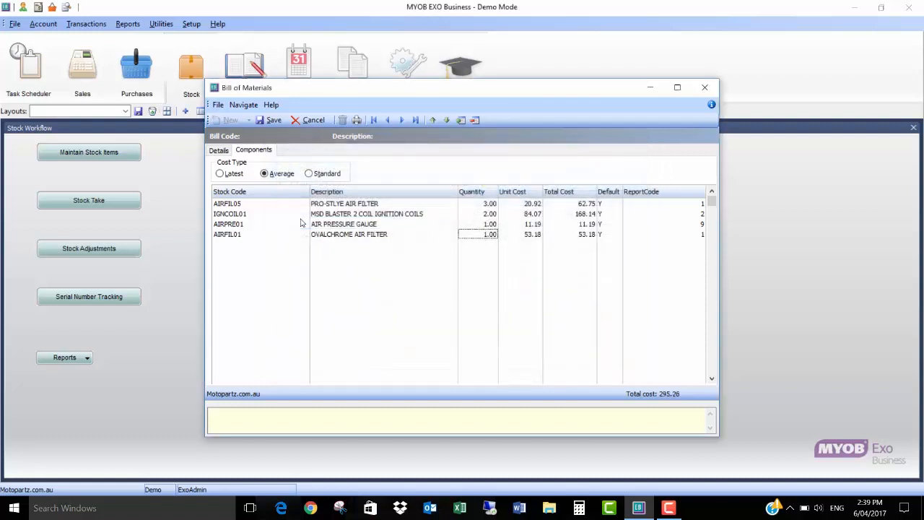
key(Return)
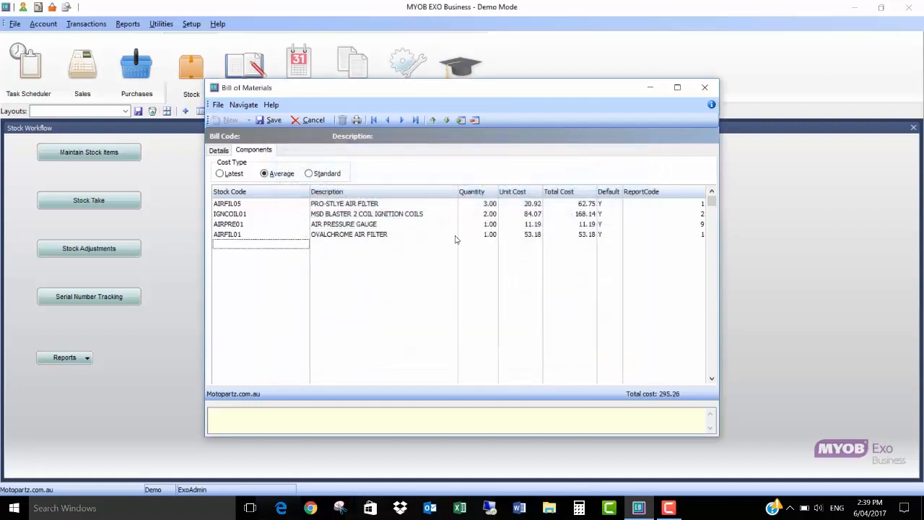
click(481, 236)
text(5)
key(Return)
Set the components' cost type to Latest after comparing it with Average and Standard, and save the bill.
click(221, 174)
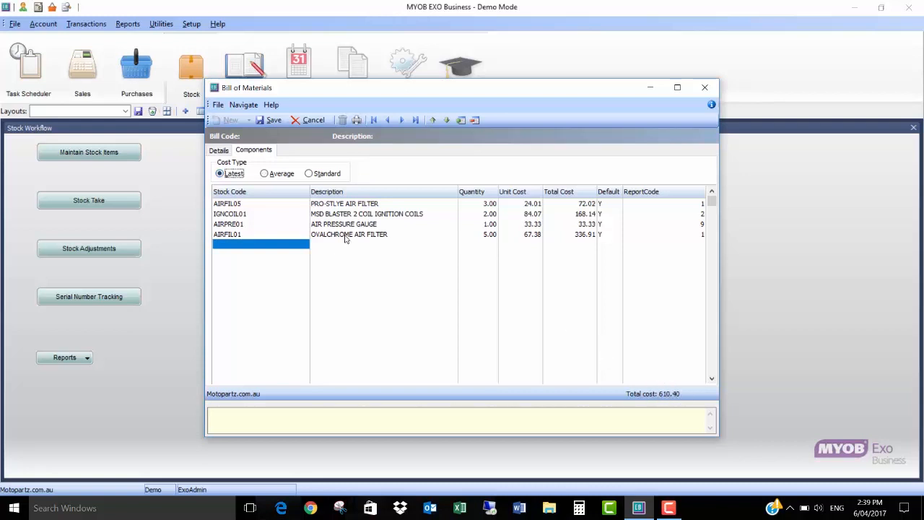
click(264, 173)
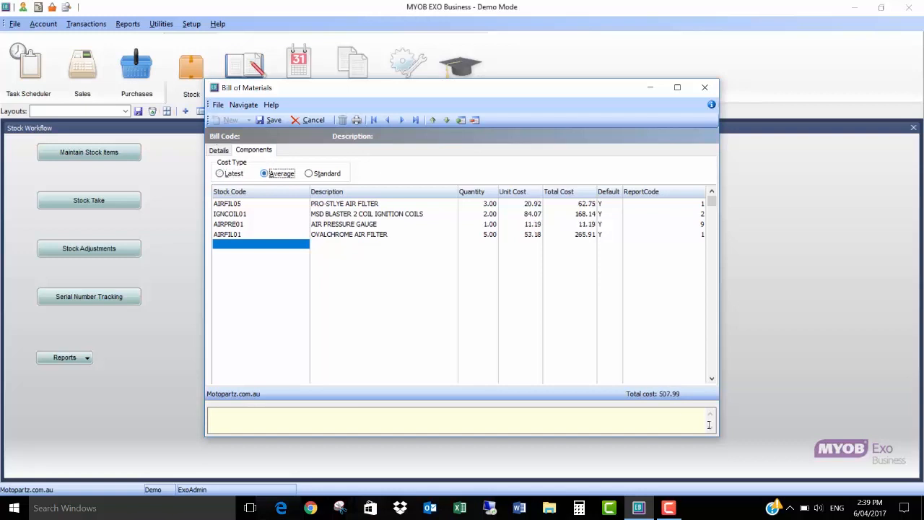
click(308, 173)
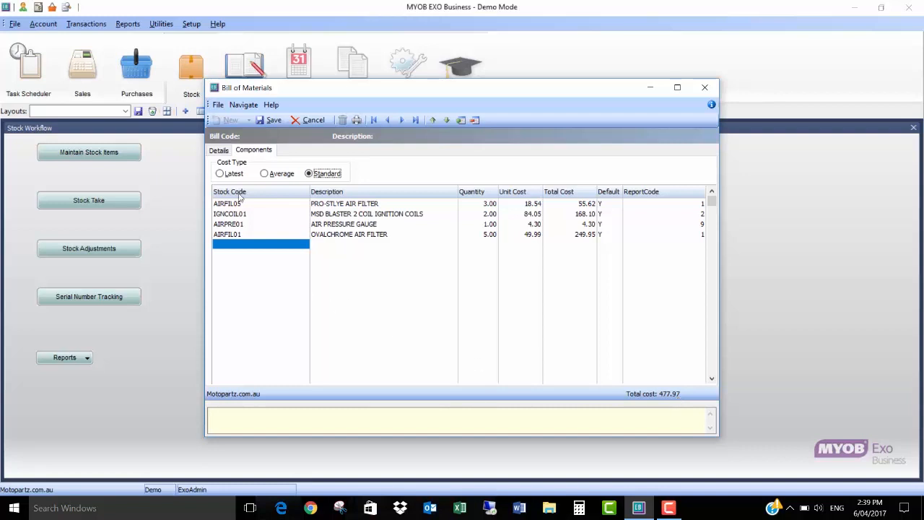
click(220, 174)
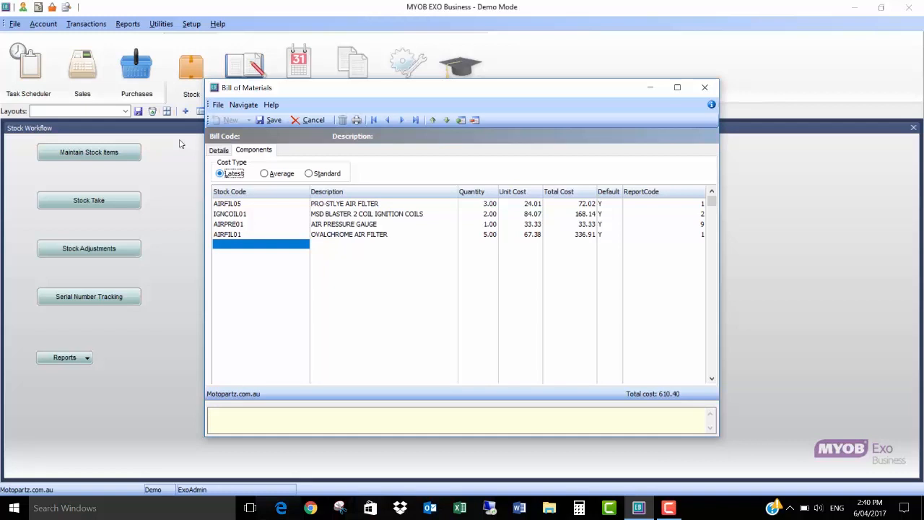
click(219, 150)
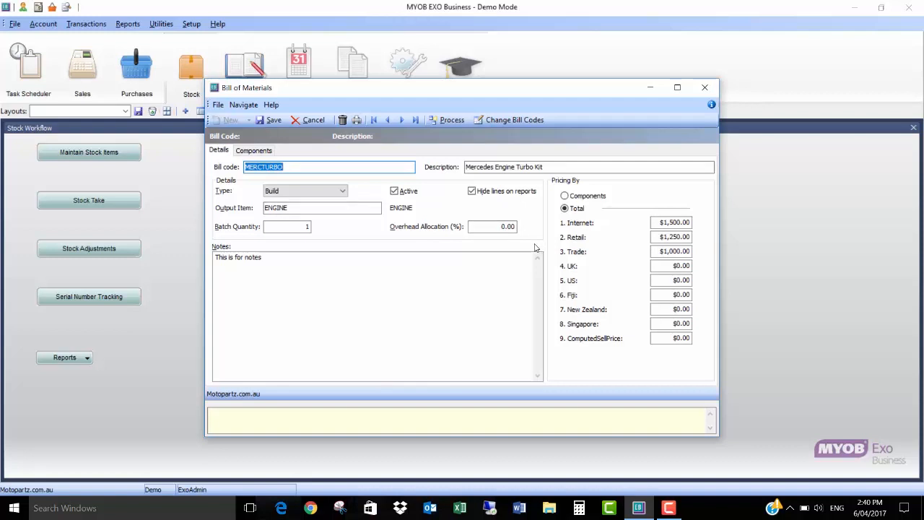
click(271, 120)
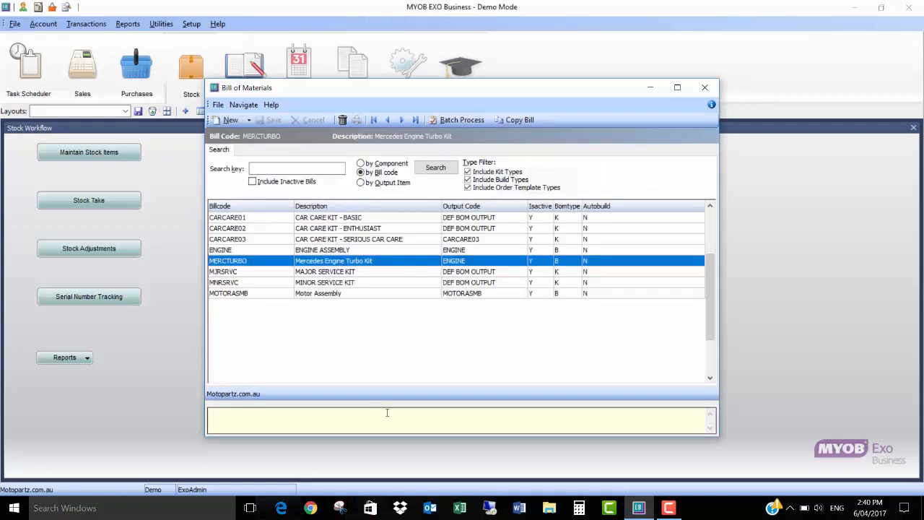